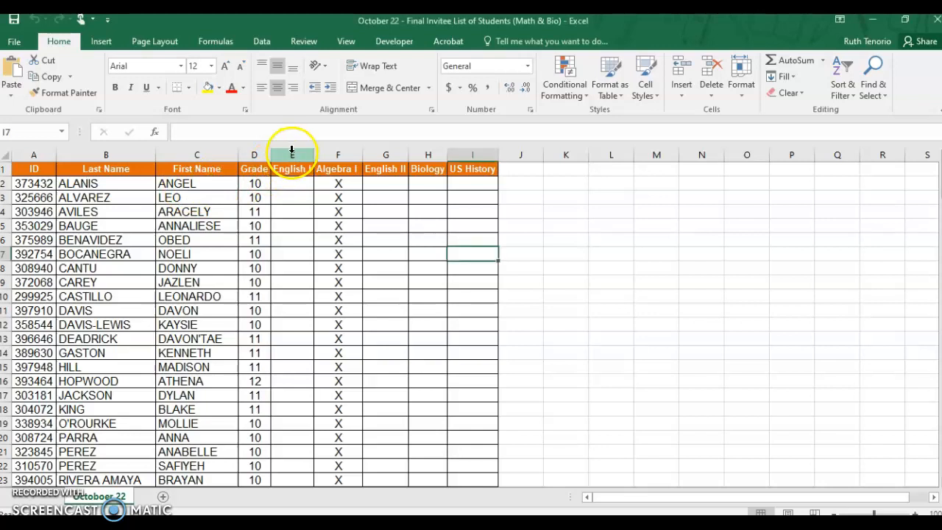
- Look over the English I, Algebra I and English II columns of the invitee list and save the workbook
left_click(290, 153)
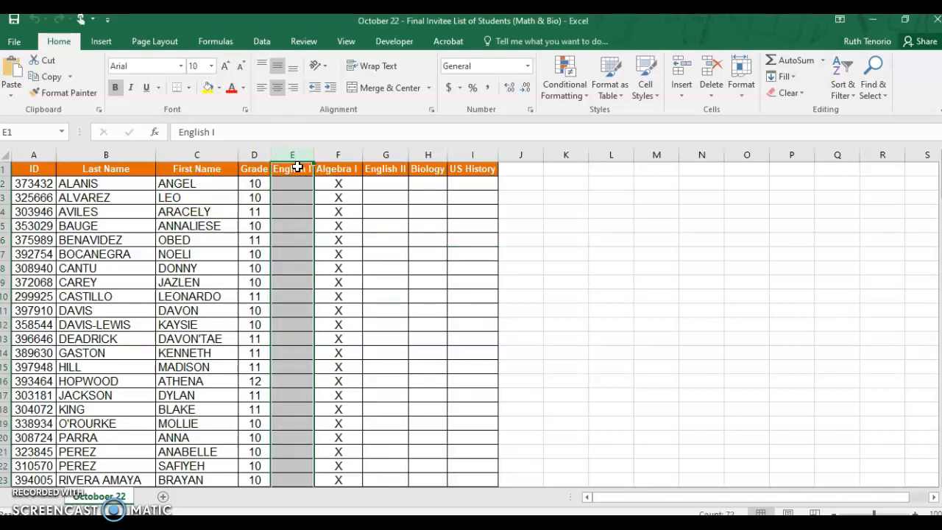
left_click(338, 154)
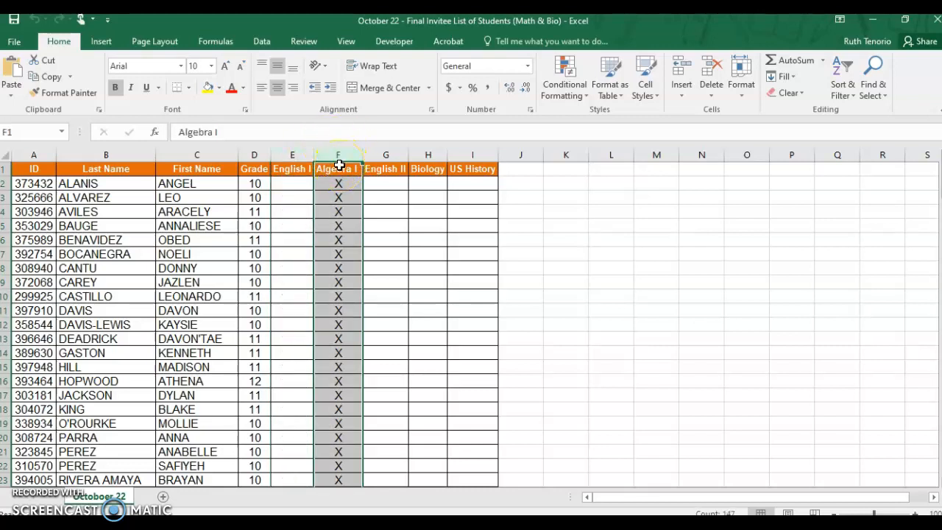
left_click(387, 153)
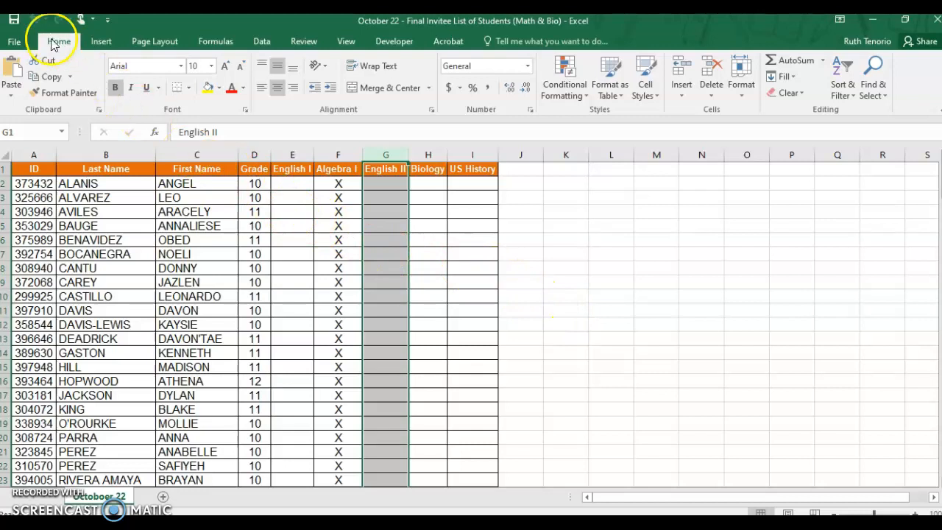
left_click(14, 20)
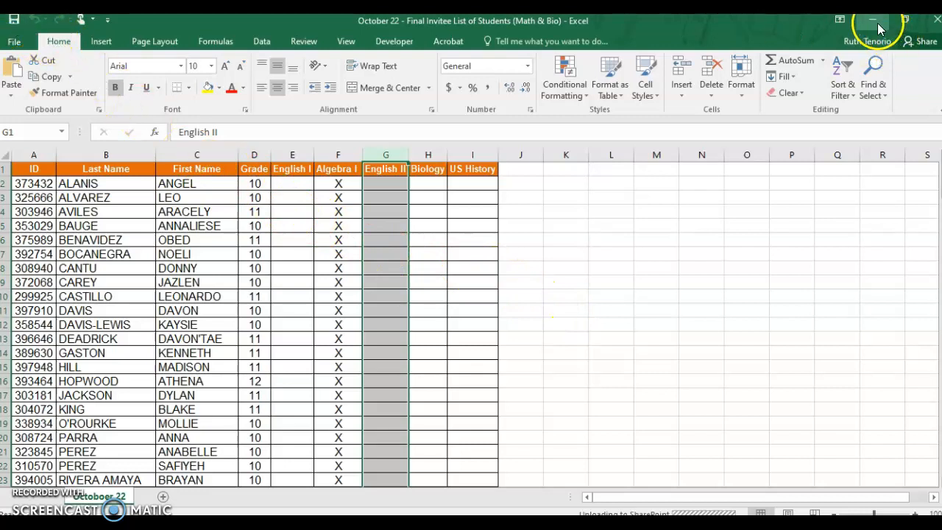
- Switch to the Word document containing the invite and start the step-by-step mail merge wizard
left_click(873, 20)
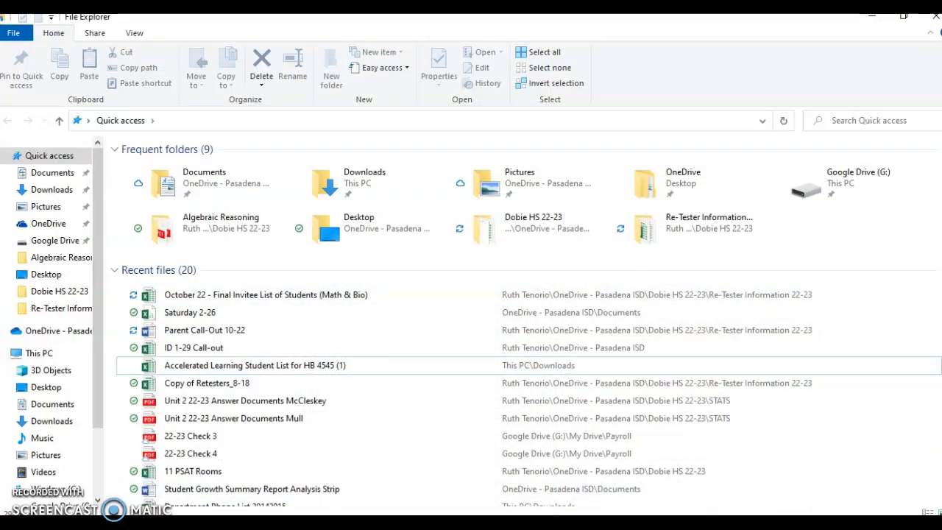
left_click(400, 494)
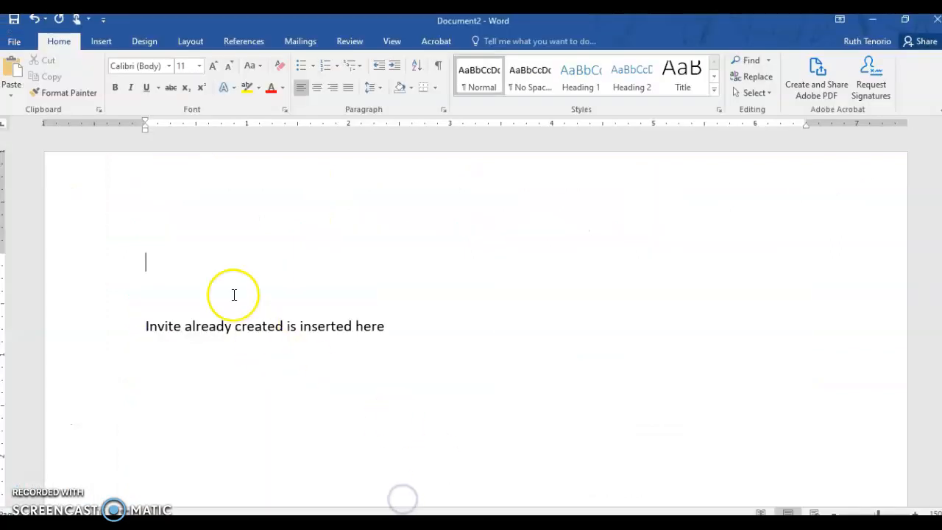
left_click(299, 41)
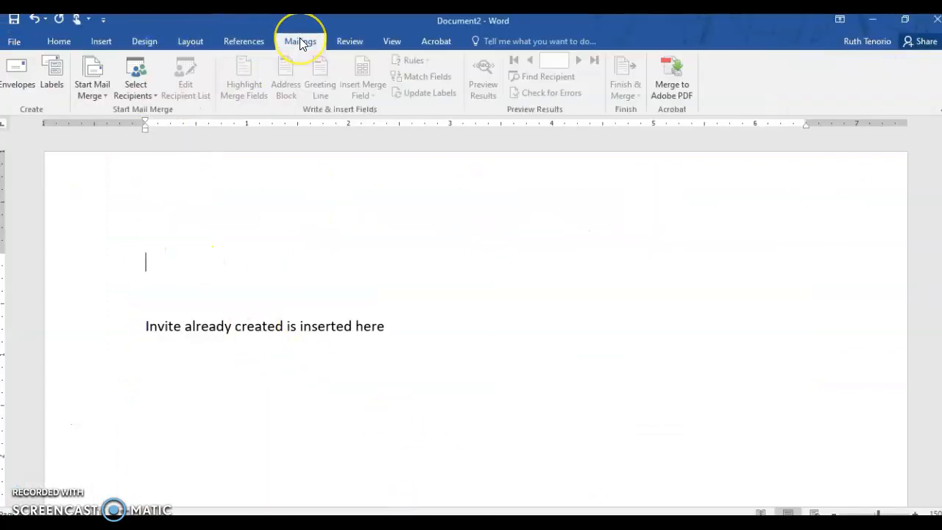
left_click(101, 103)
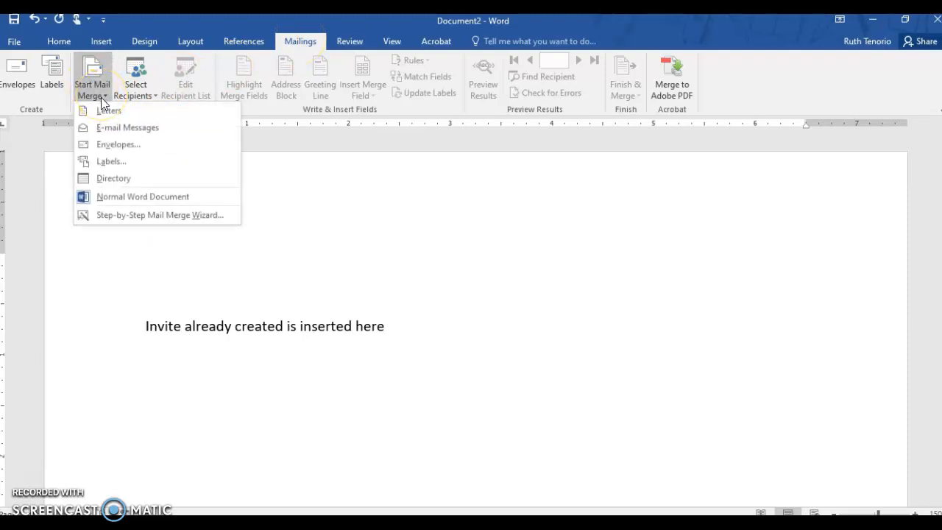
left_click(137, 215)
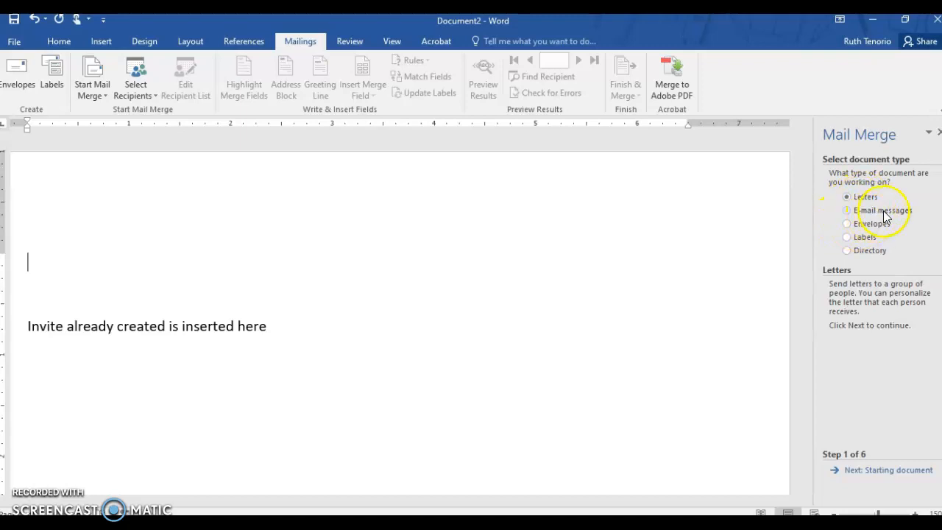
- Set up the merge as letters based on the current document and advance to choosing recipients
left_click(865, 472)
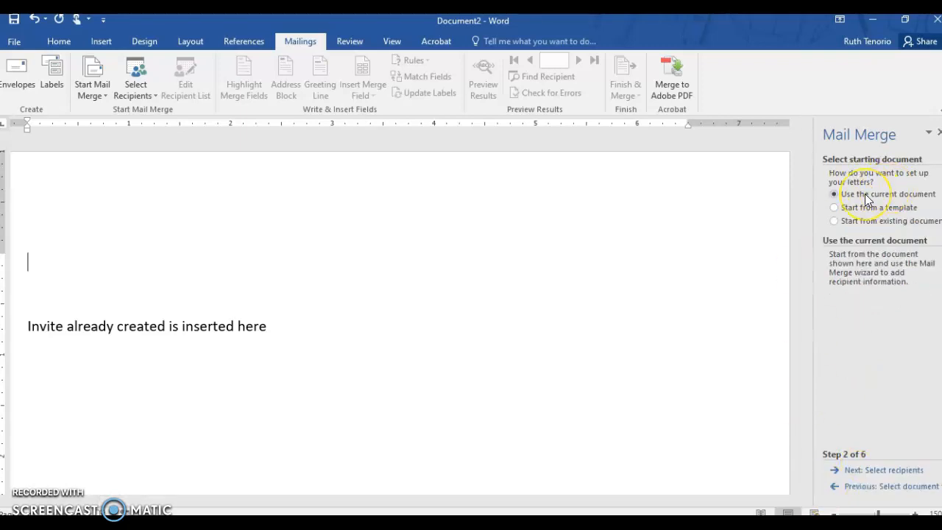
left_click(880, 478)
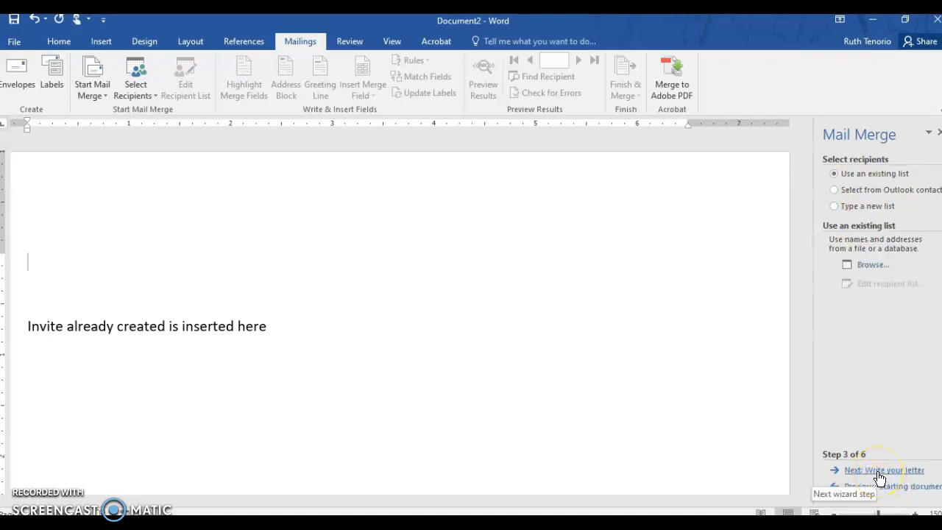
left_click(876, 463)
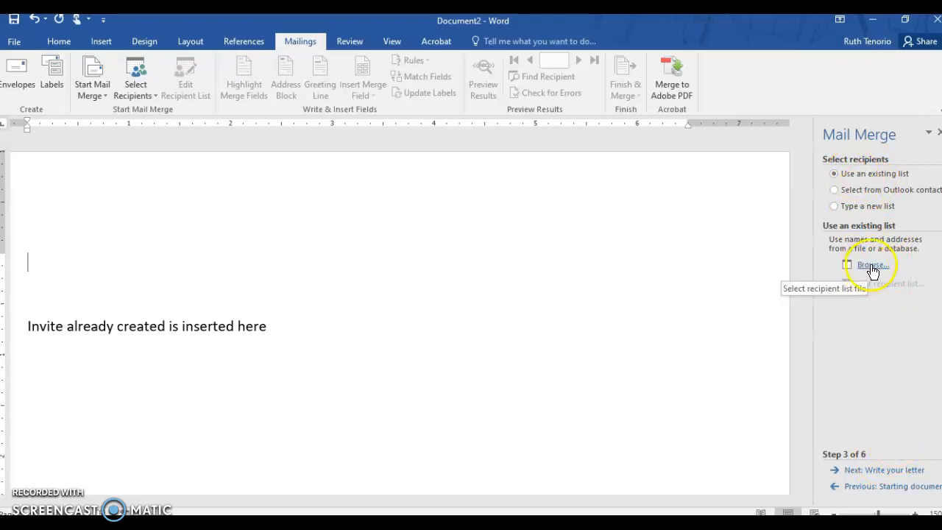
- Load all recipients from the 'Octoboer 22$' table of the workbook "October 22 - Final Invitee List of Students (Math & Bio)" in the Re-Tester Information folder
left_click(871, 267)
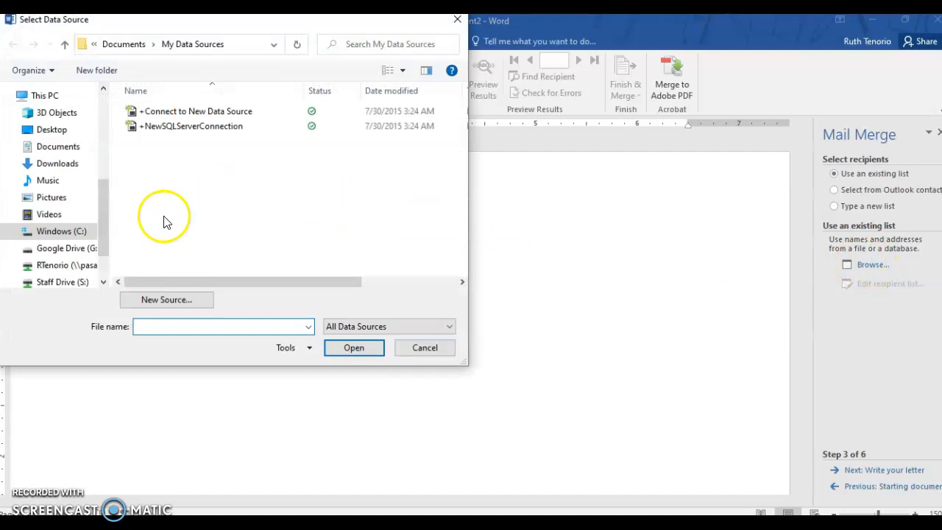
left_click_drag(101, 229, 101, 105)
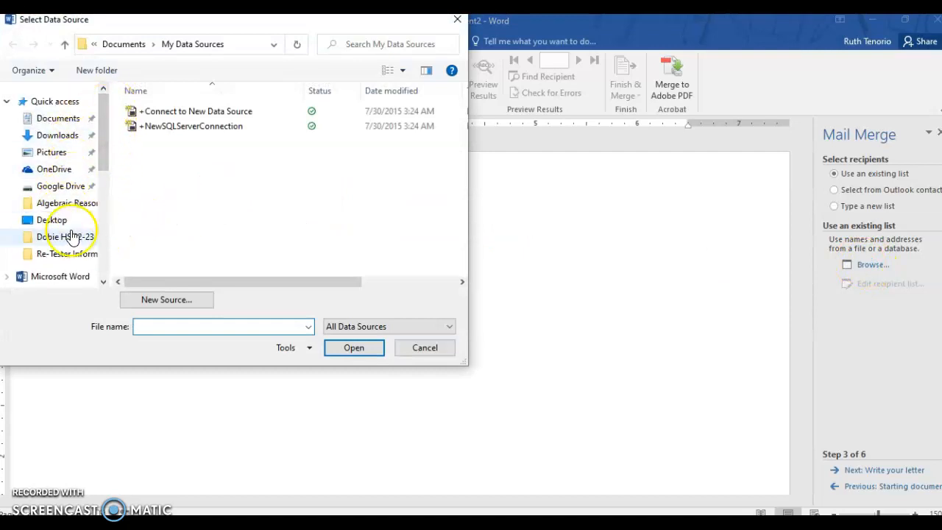
left_click(68, 253)
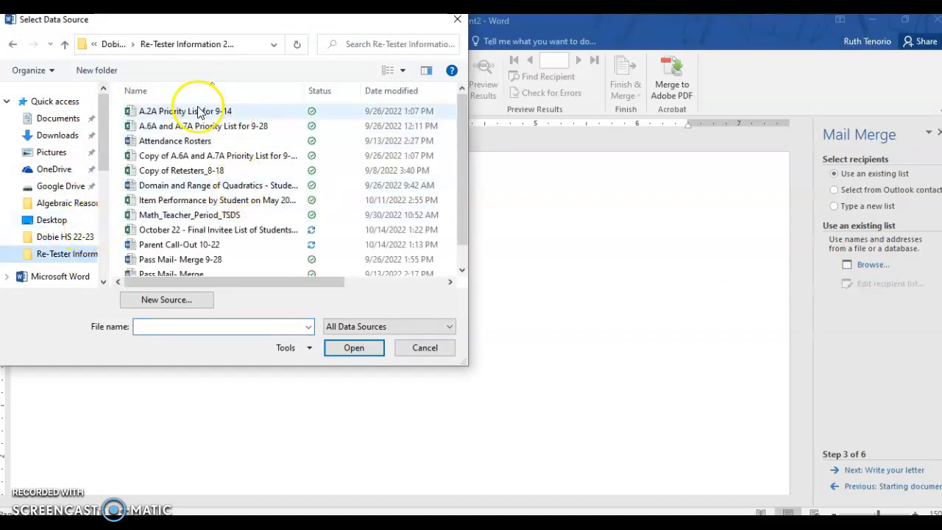
left_click(178, 231)
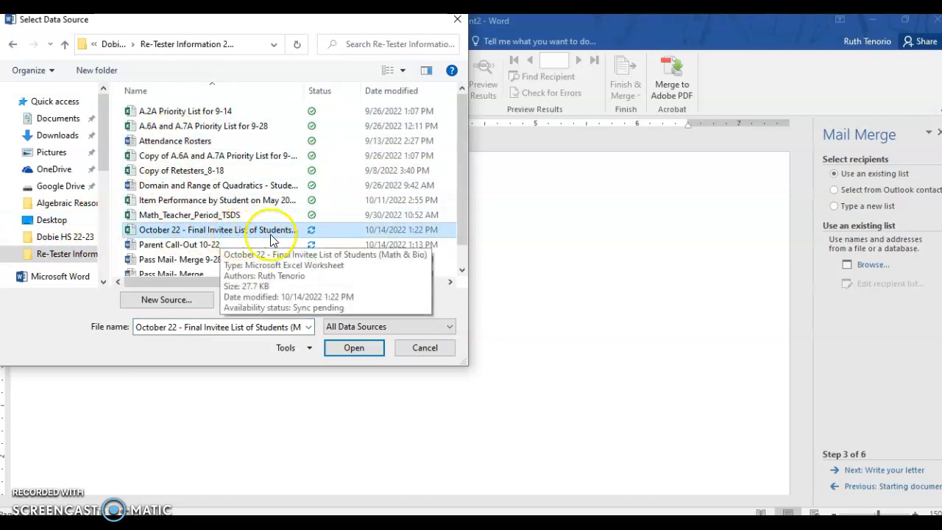
left_click(353, 347)
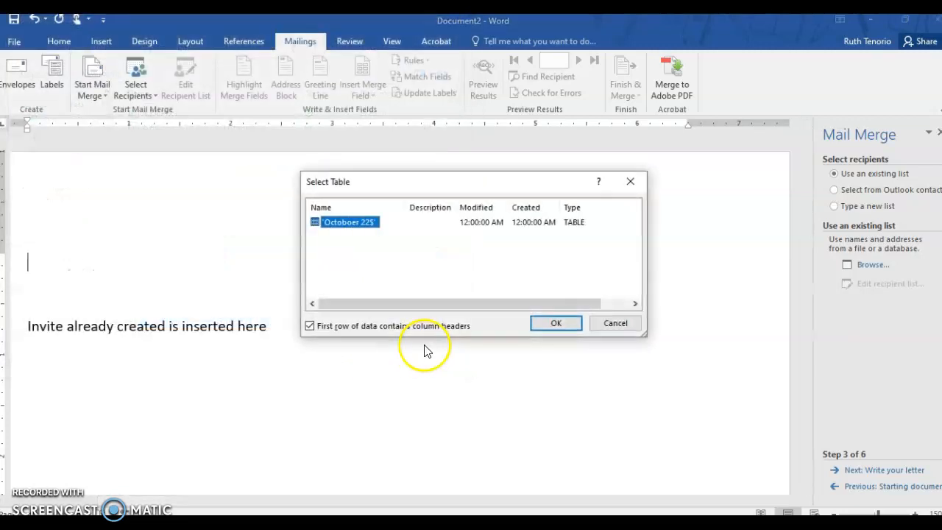
double_click(349, 223)
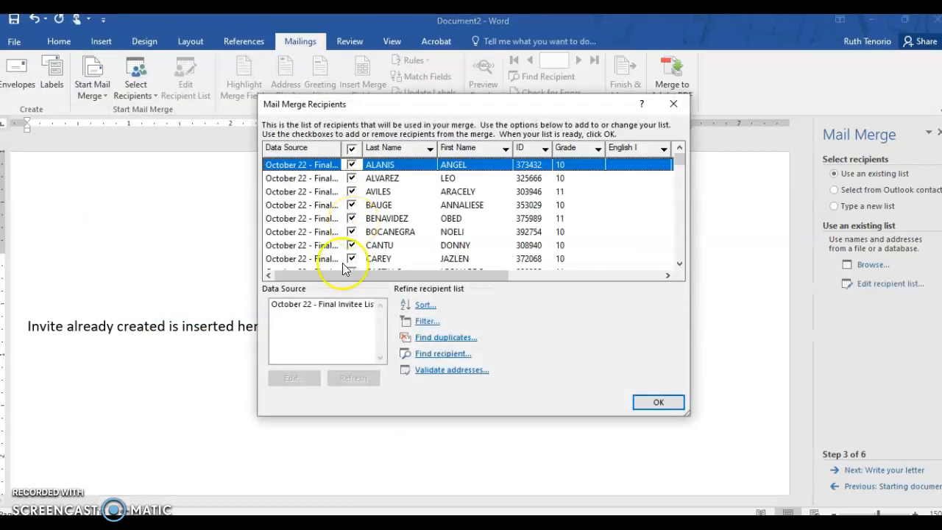
left_click(657, 403)
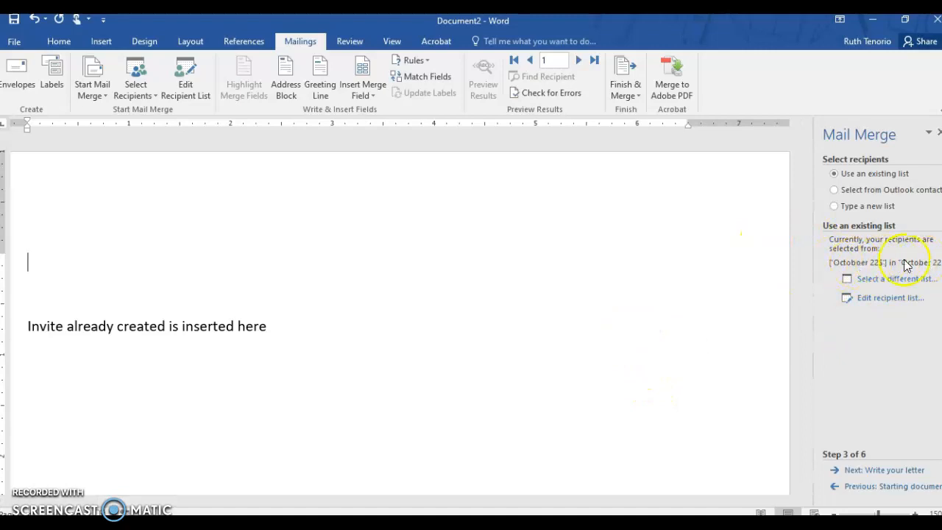
- Advance to writing the letter and add a "Student:" line above the invite text with the First Name and Last Name merge fields
left_click(881, 472)
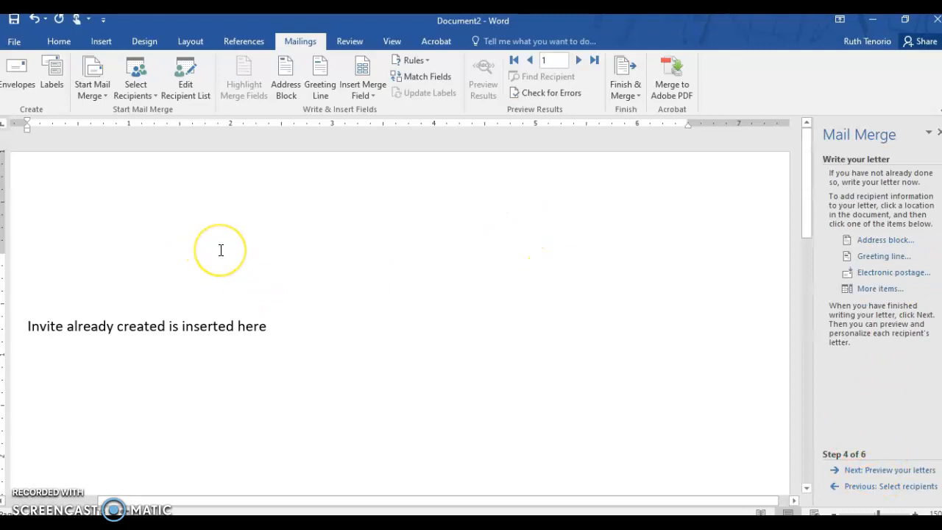
type("Student:")
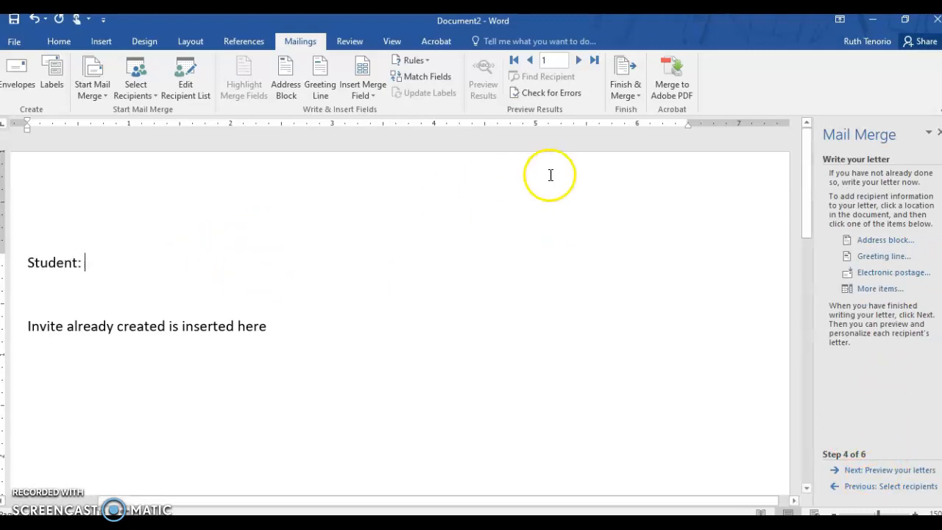
left_click(880, 289)
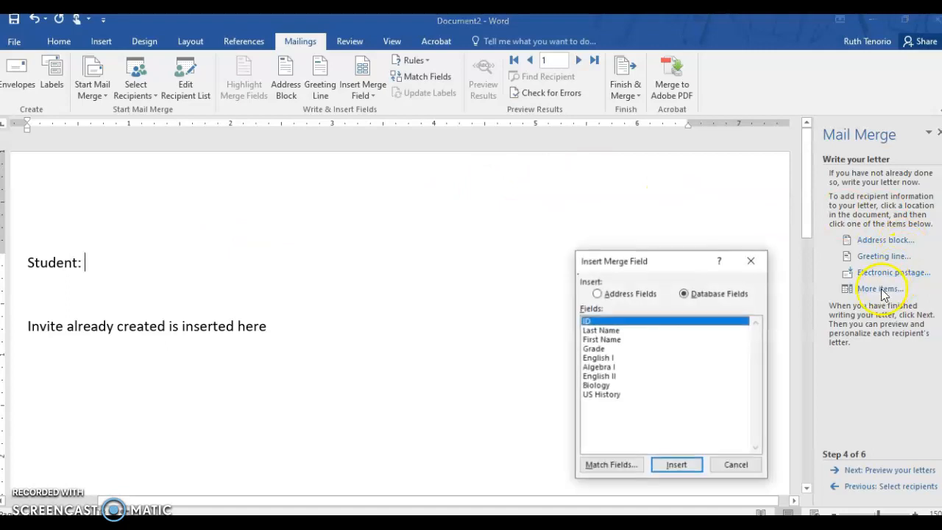
left_click(601, 339)
left_click(686, 466)
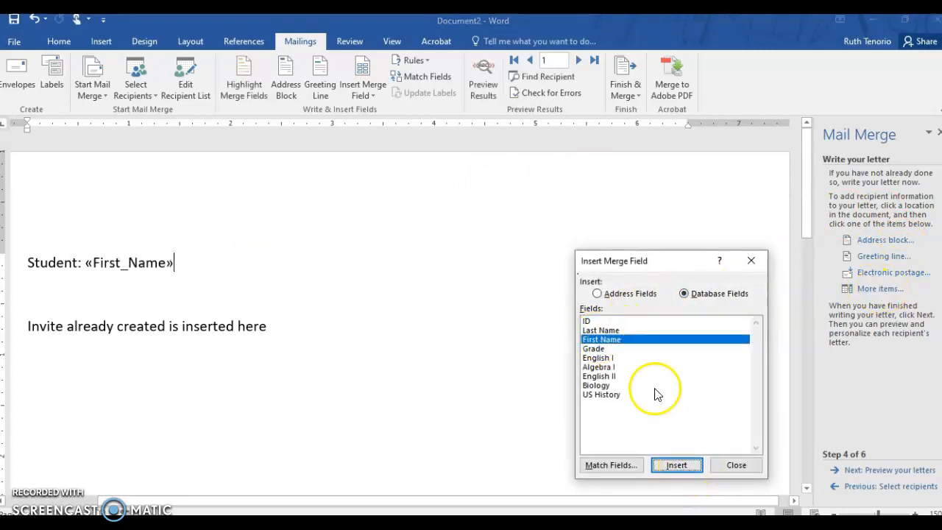
left_click(603, 330)
left_click(676, 467)
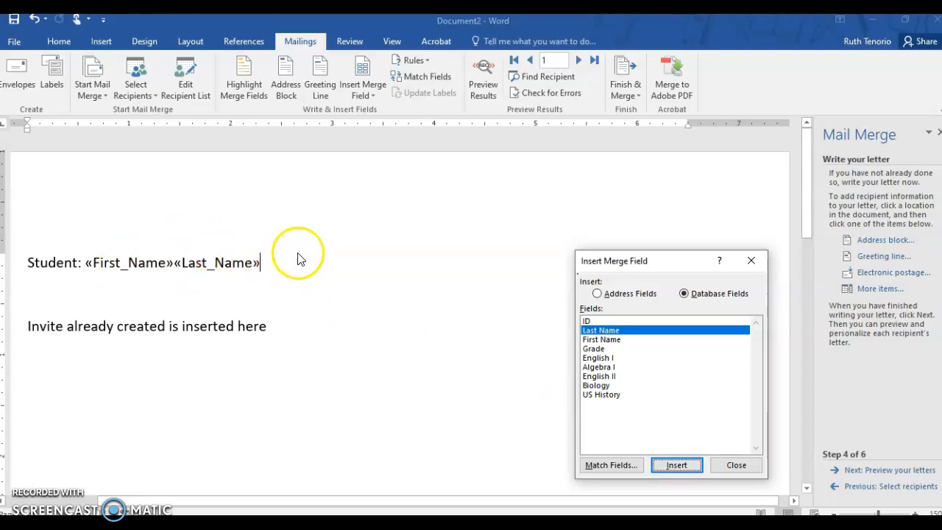
left_click(734, 468)
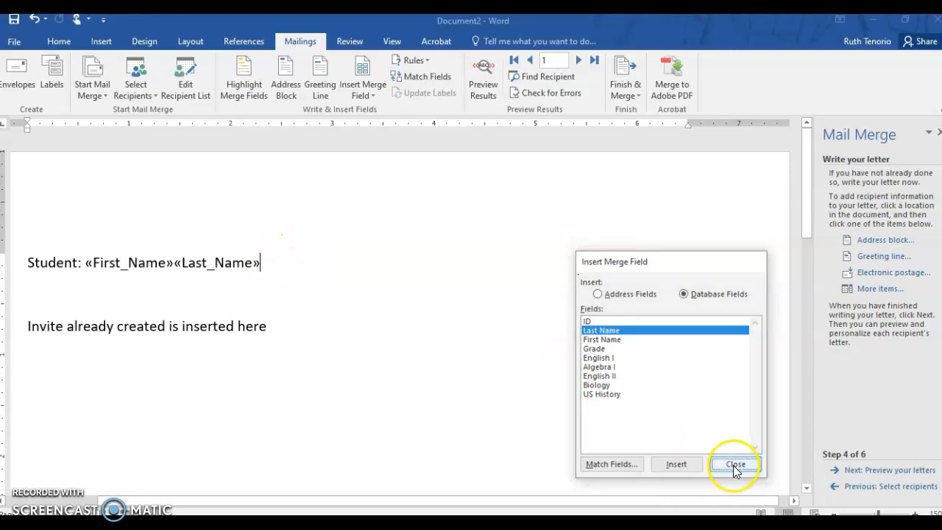
- Start a new line labelled "Teacher:" below the student line, without inserting a merge field
left_click(294, 263)
key("Return")
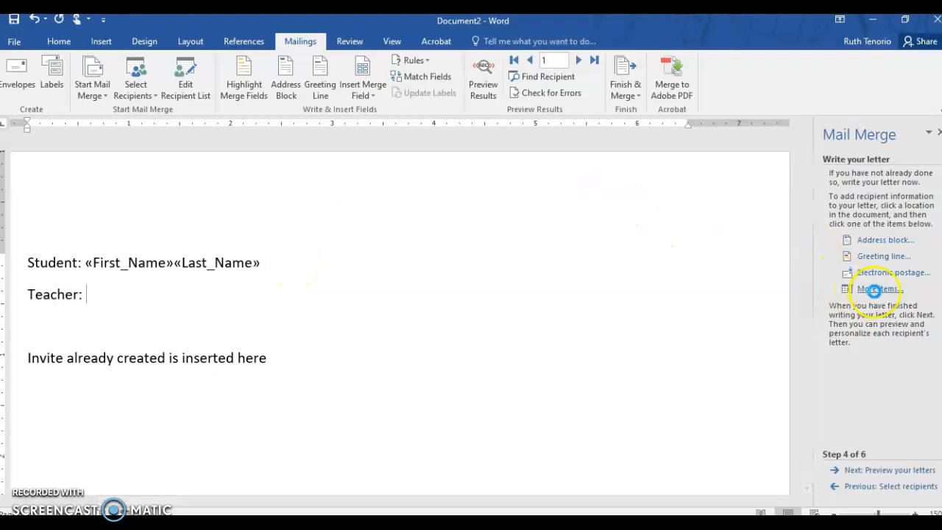
left_click(879, 289)
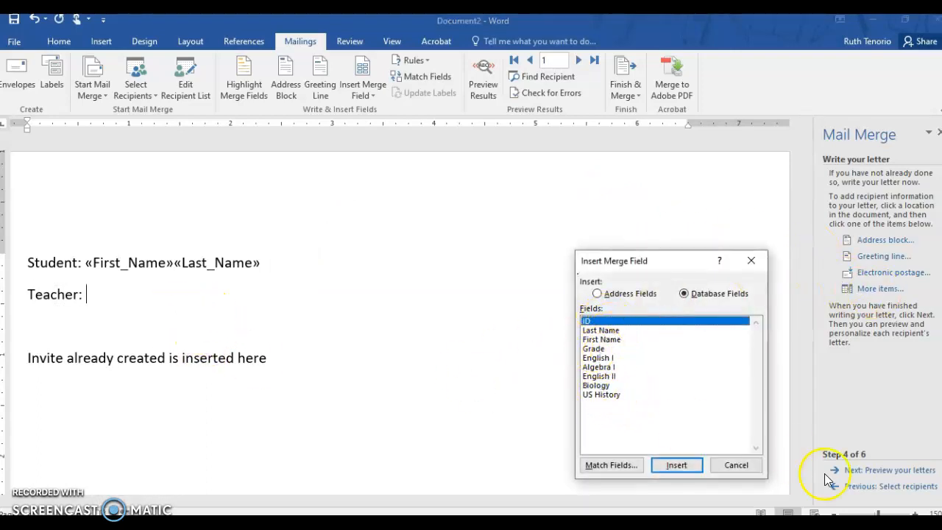
left_click(727, 465)
- Replace the "Teacher:" label with "ID:" and insert the ID merge field after it
left_click_drag(94, 295, 29, 295)
type("ID")
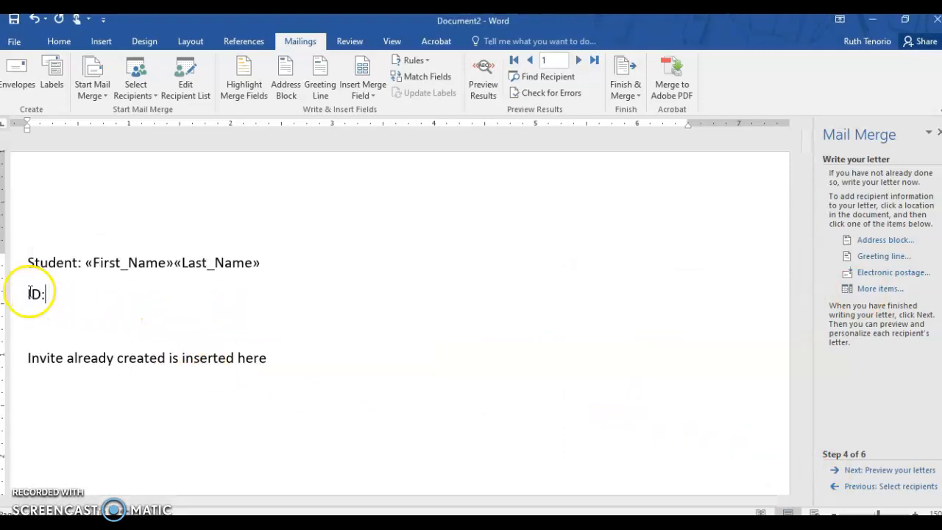
type(":")
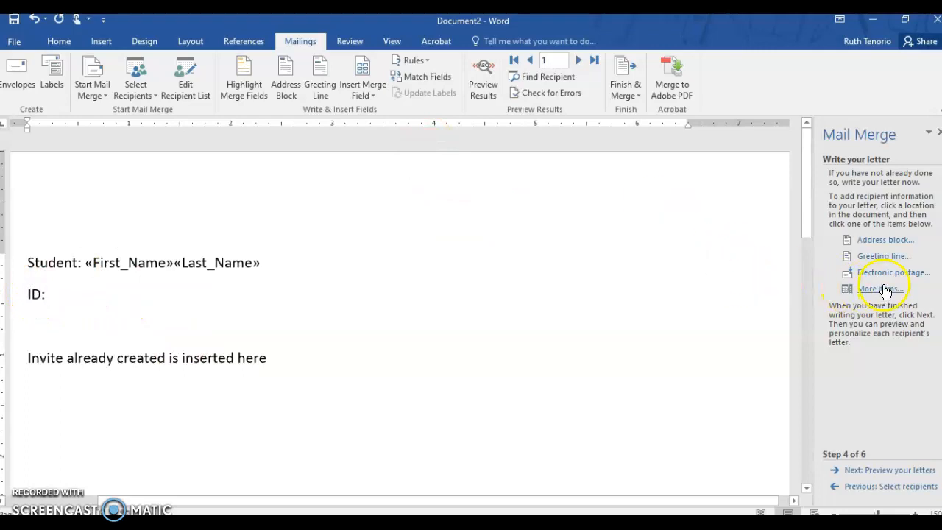
left_click(880, 288)
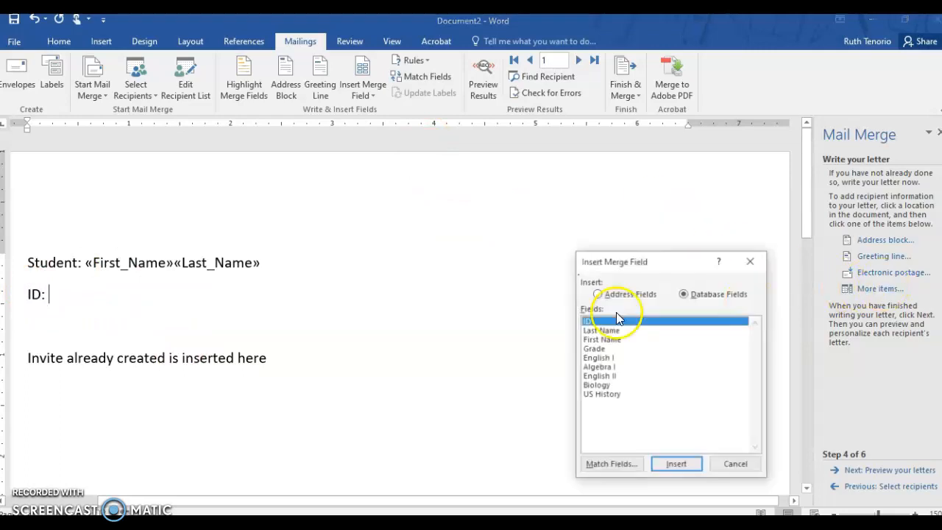
left_click(676, 464)
left_click(100, 300)
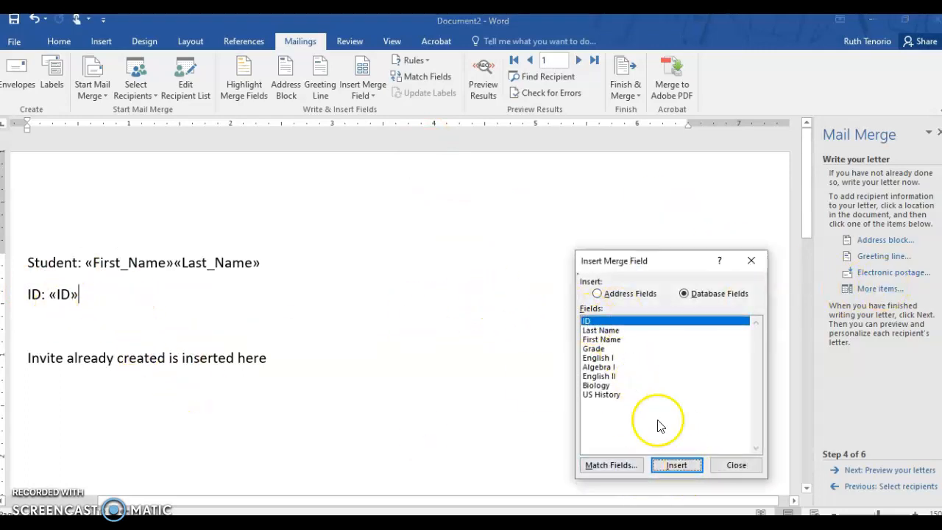
left_click(736, 466)
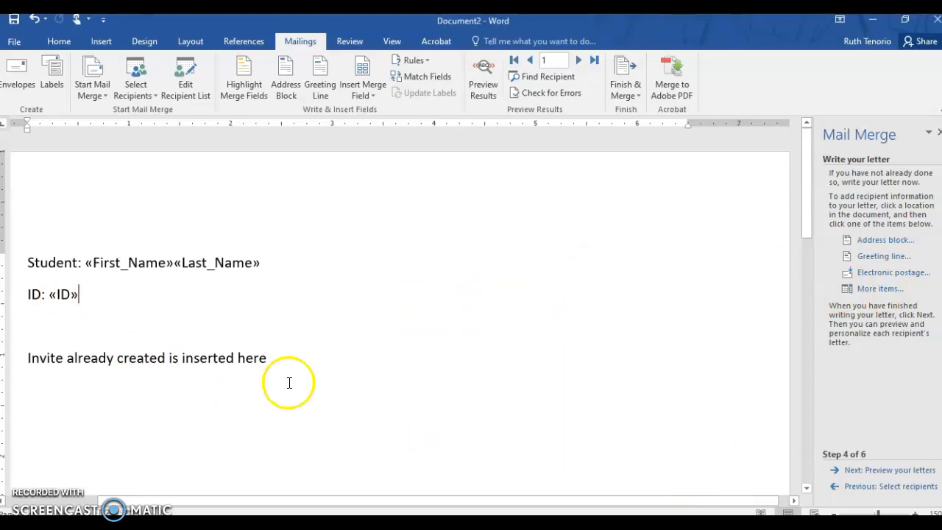
- Add spacing above the invite text and insert the Grade merge field on the line below the ID
left_click(262, 355)
key("Return")
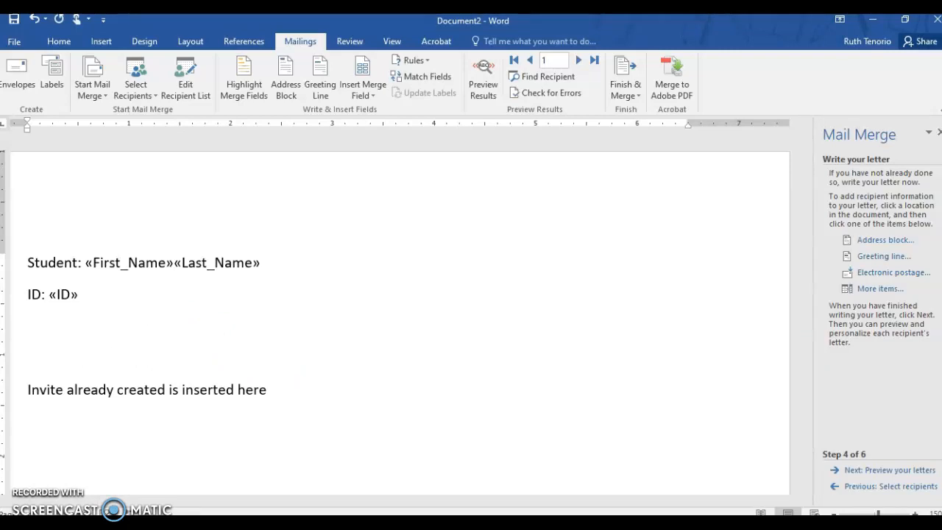
left_click(883, 289)
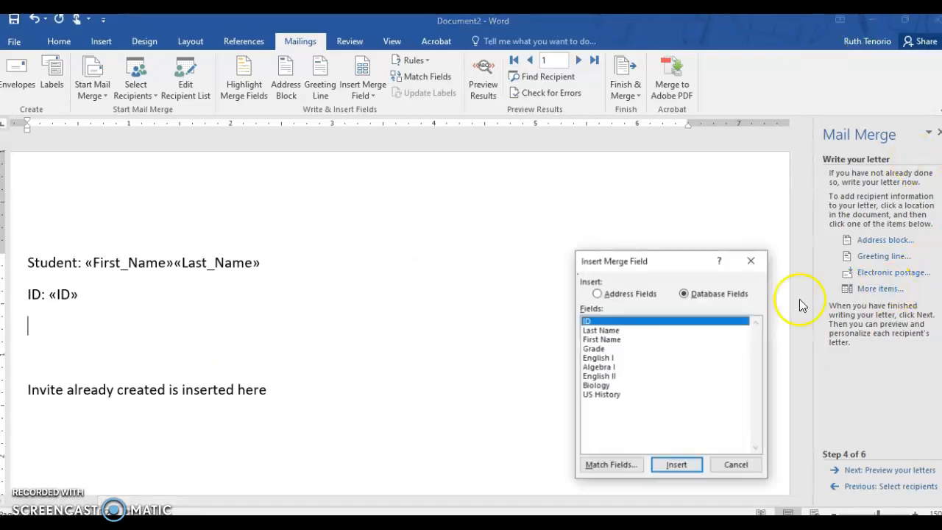
left_click(593, 348)
left_click(679, 467)
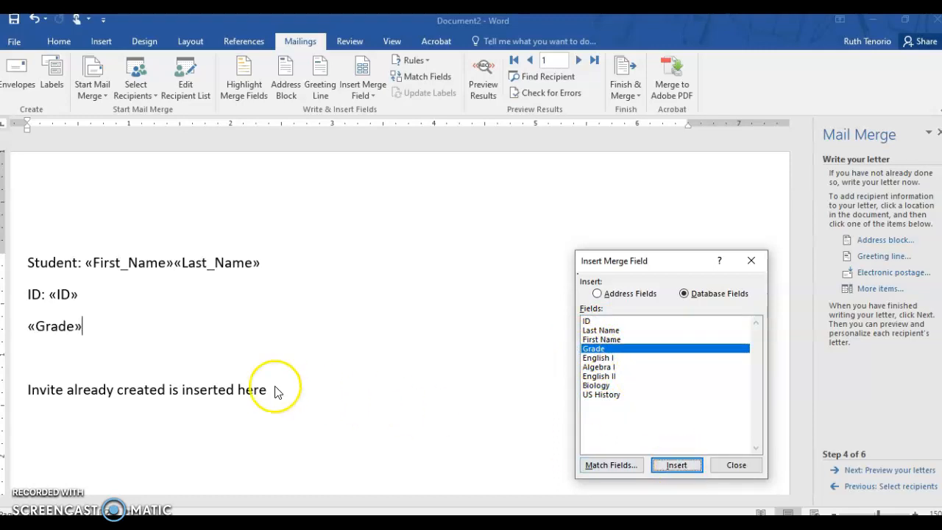
- Finish inserting merge fields and add a line of placeholder text "Khvakjdbvljavldbknlbjd bkcjadbkjhdbvkasbhkdc bckadhbvdjkh" below the Grade field
left_click(744, 459)
key("Return")
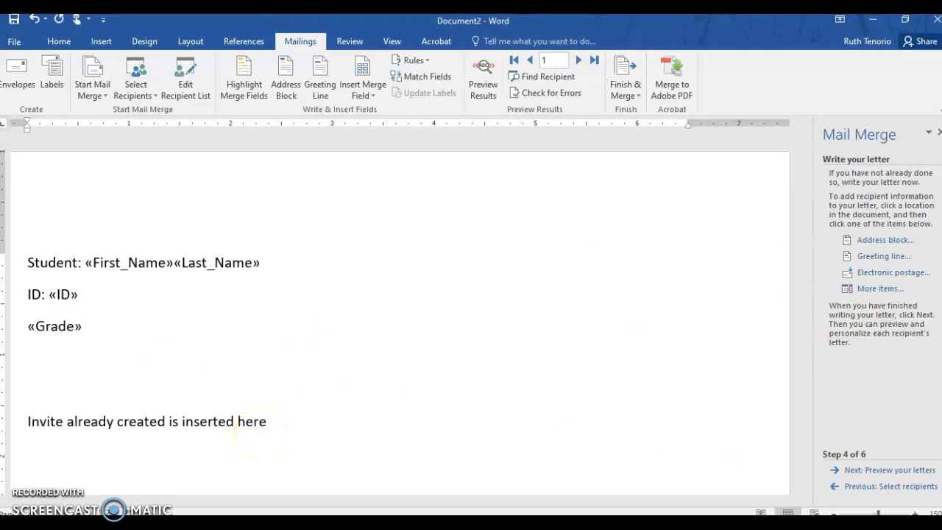
type("khvakjdbvljavldbknlbjd")
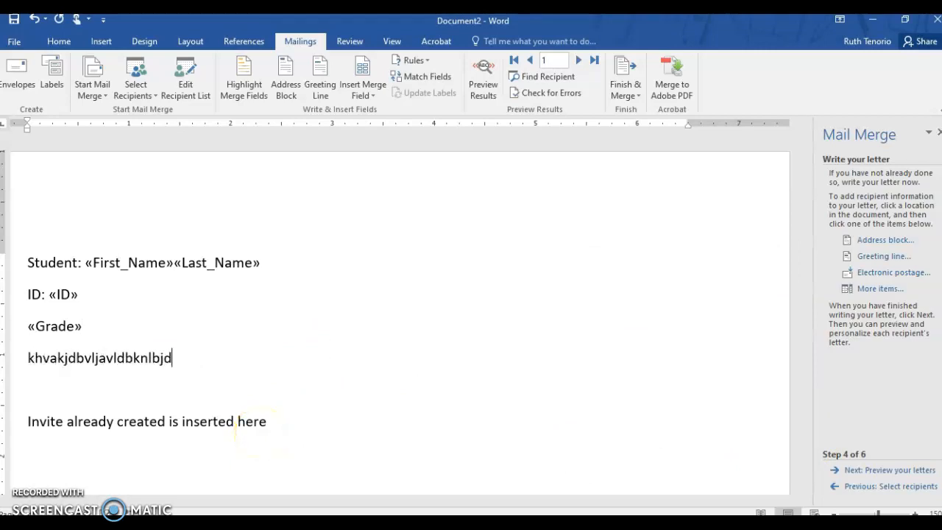
type(" bkc")
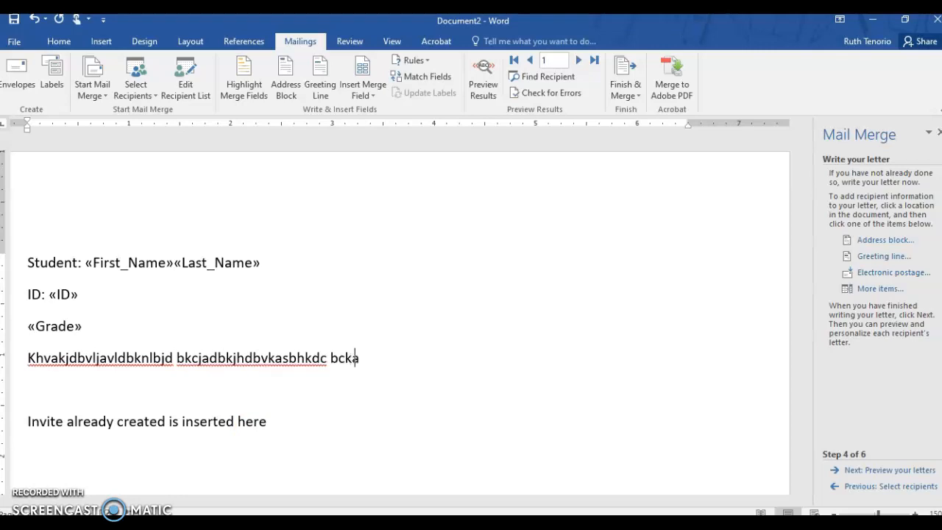
- Preview the first merged letter and compare its student details with the invitee list in Excel, returning to Word
left_click(904, 476)
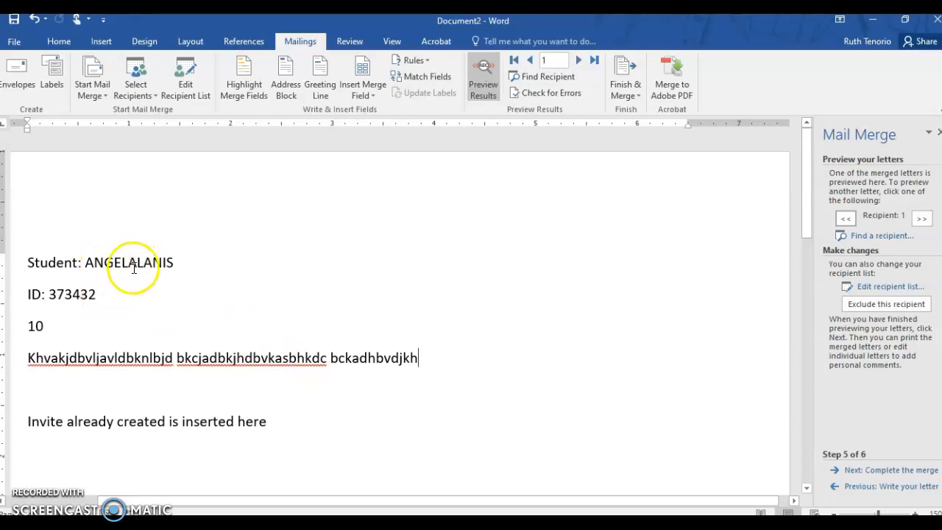
left_click(475, 521)
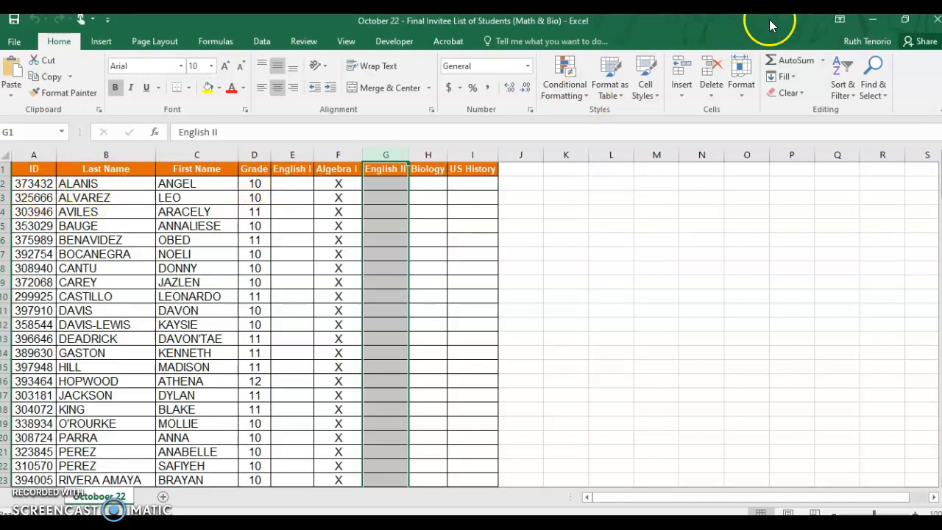
left_click(872, 20)
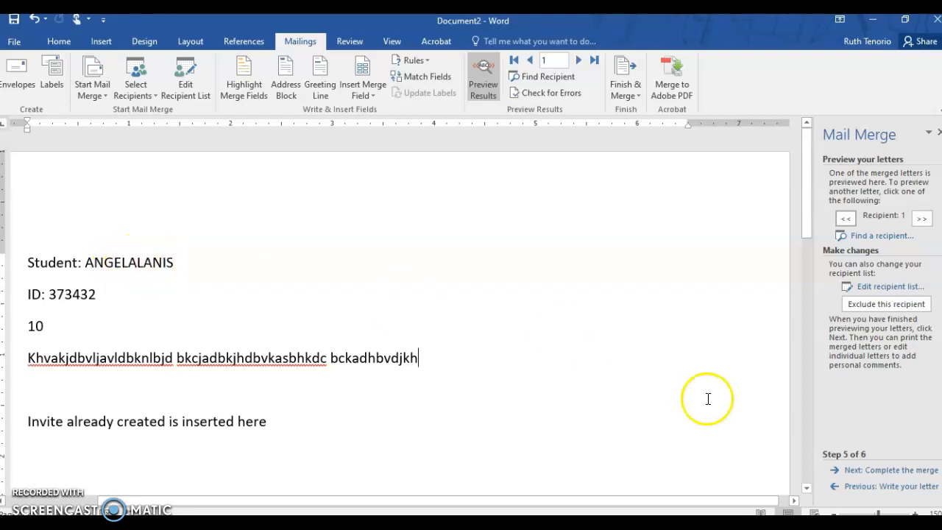
- Go back to writing the letter and insert a space between the First Name and Last Name merge fields
left_click(873, 487)
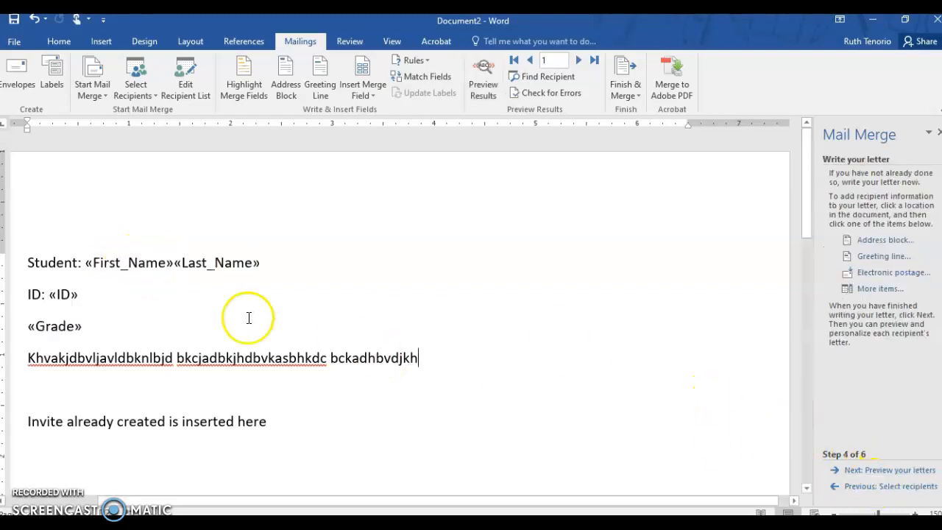
left_click(177, 264)
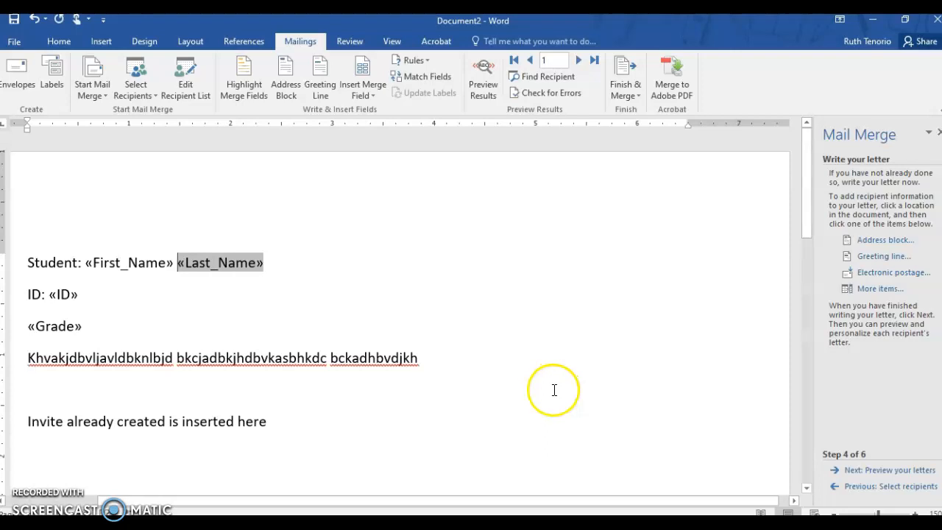
left_click(341, 262)
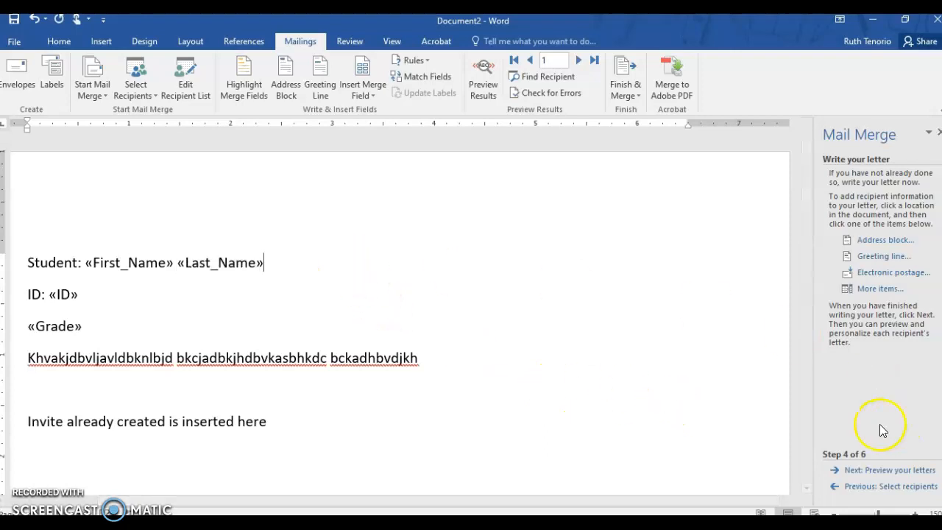
- Preview the letters for recipients 1 and 2, checking name, ID and grade against the invitee list in Excel
left_click(872, 472)
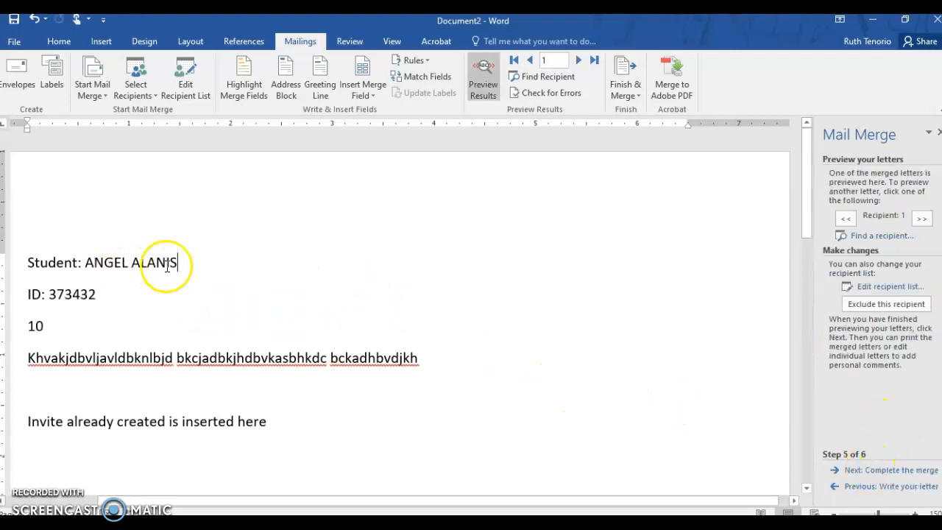
left_click(89, 296)
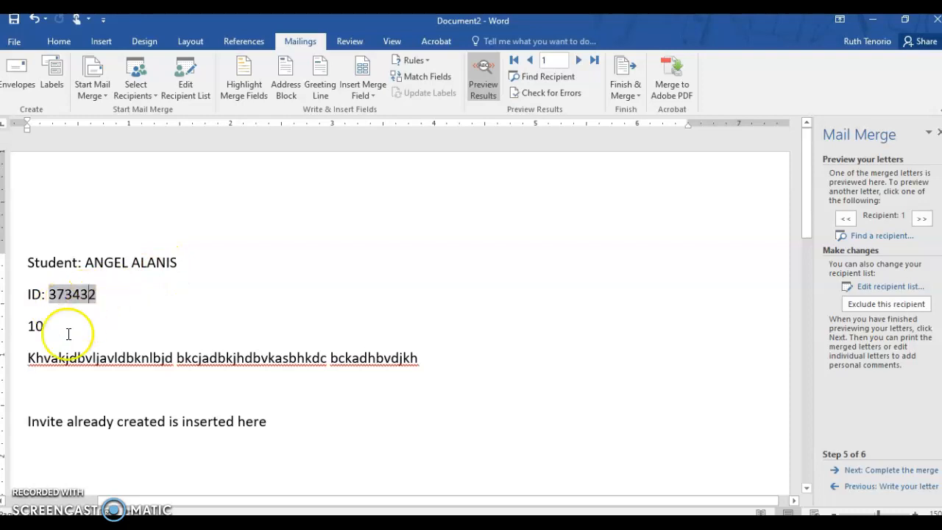
left_click(50, 326)
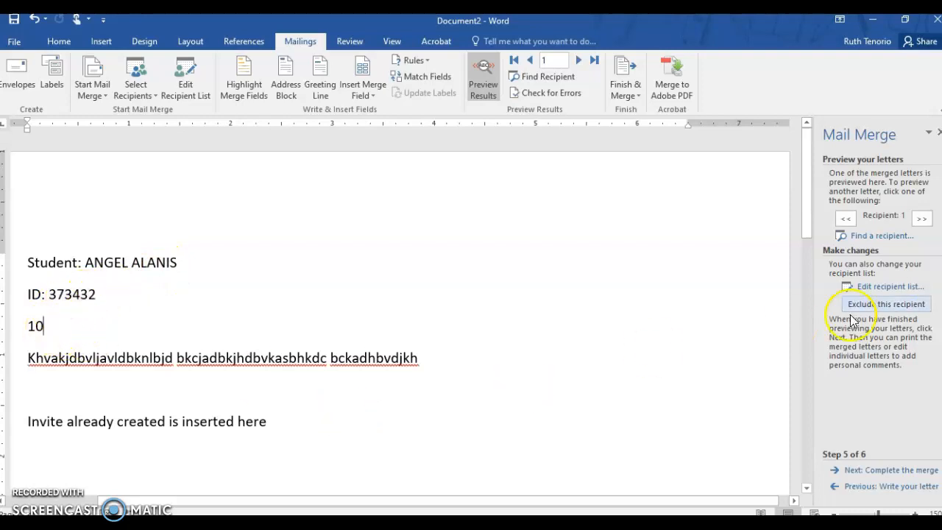
left_click(921, 219)
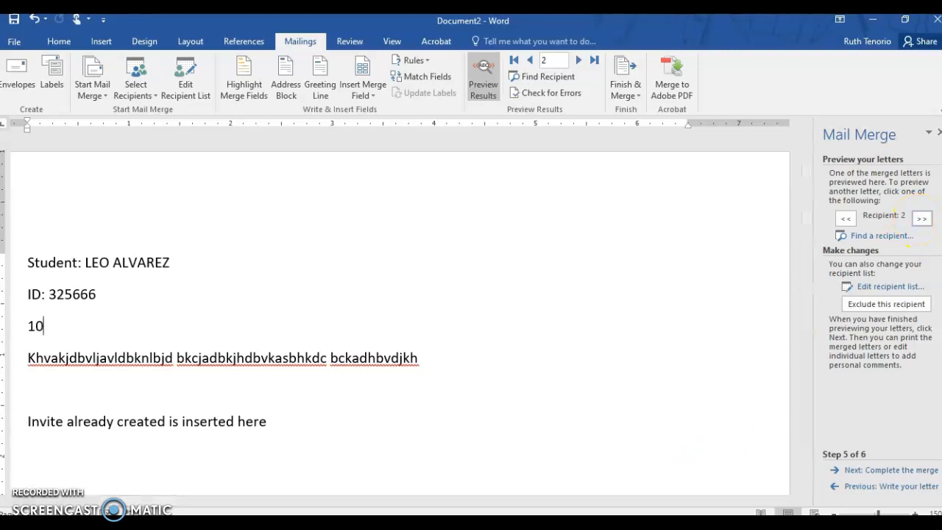
left_click(515, 526)
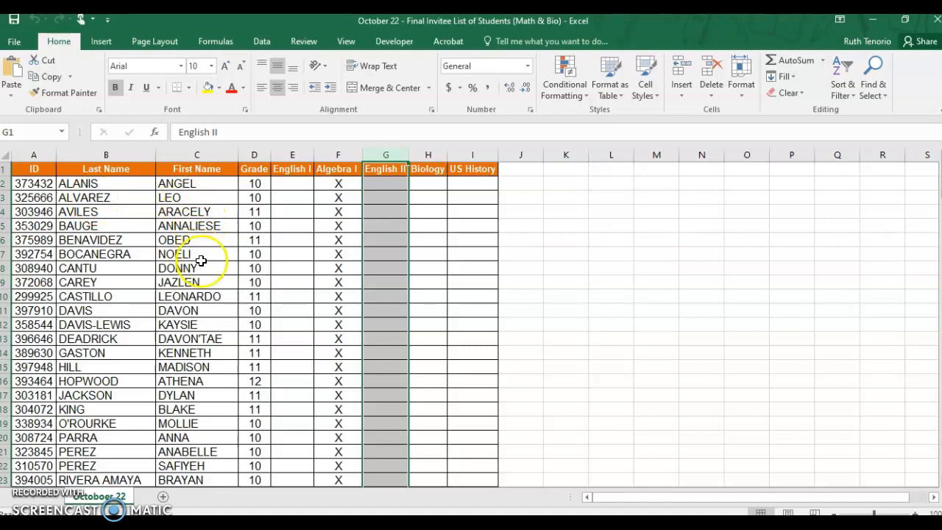
left_click(880, 21)
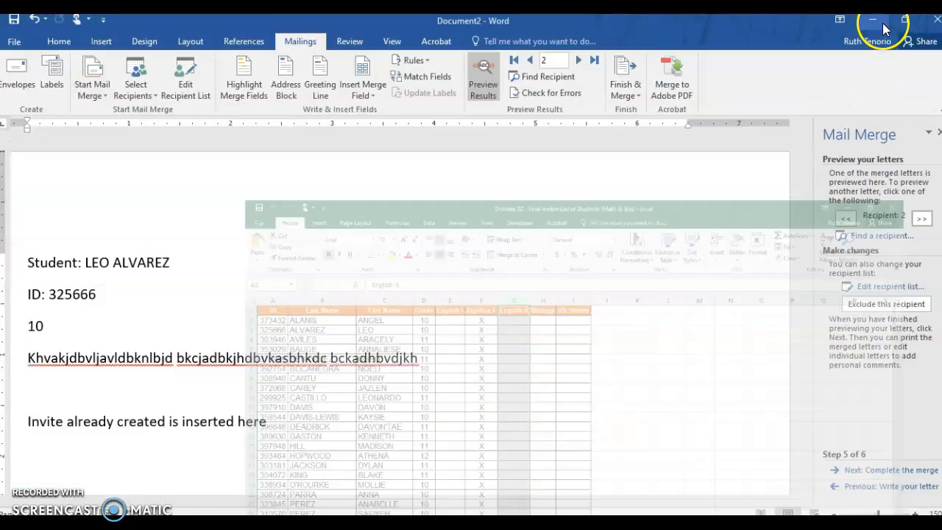
- Step through the letter previews up to recipient 4 and back to recipient 1
left_click(919, 219)
left_click(919, 219)
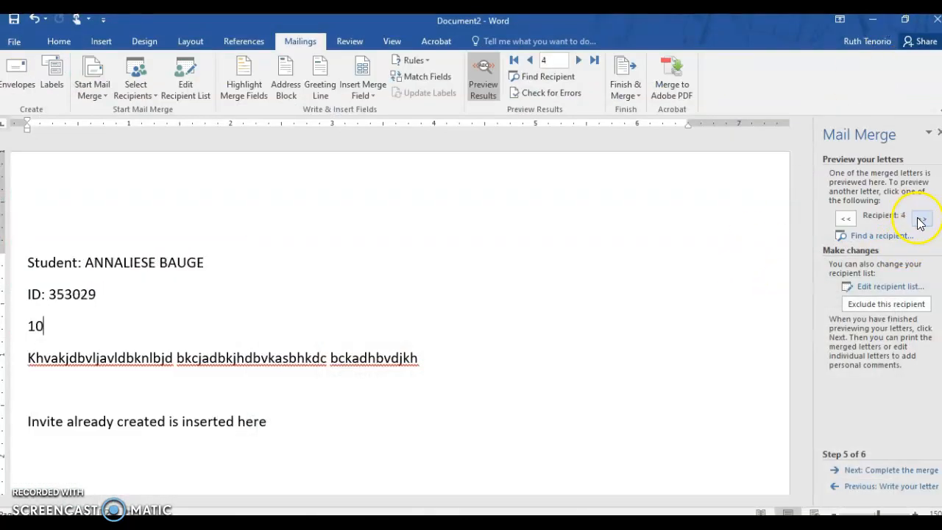
left_click(846, 219)
left_click(846, 218)
left_click(845, 218)
left_click(845, 219)
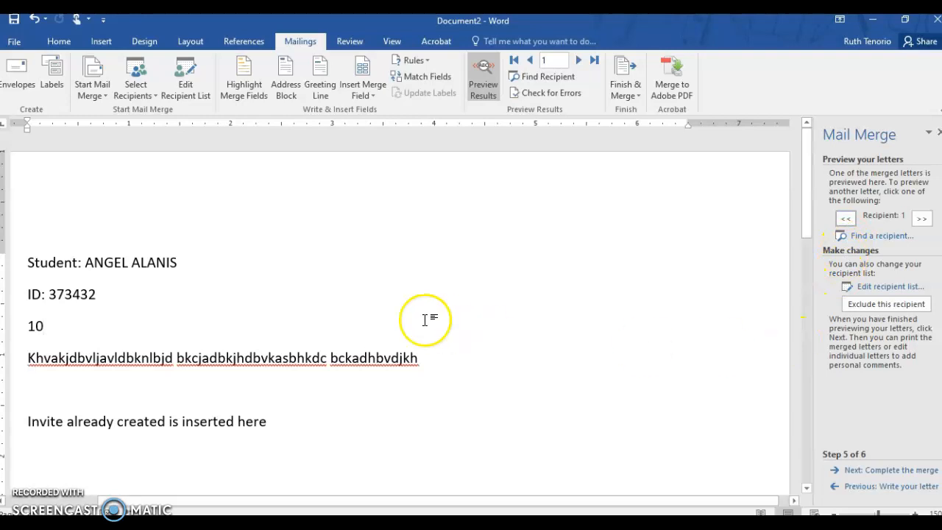
- Advance to completing the merge and open the print options for the merged letters
left_click(875, 471)
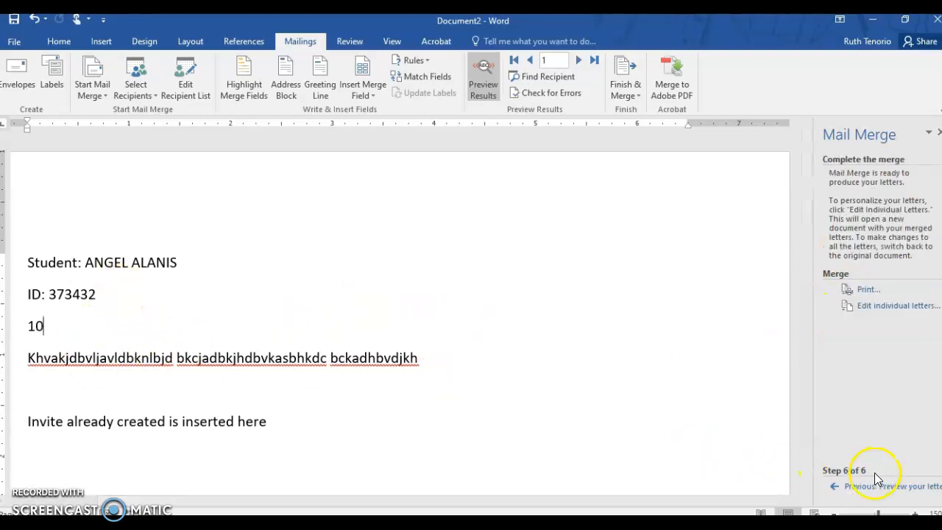
left_click(867, 290)
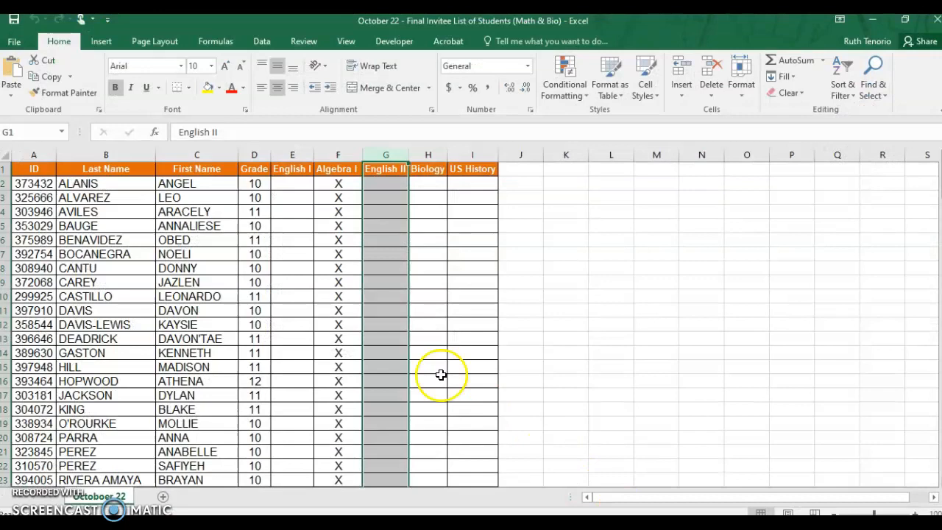
- Examine how far the invitee list extends in Excel, return to Word and cancel printing the merged letters
scroll(380, 361, "down", 15)
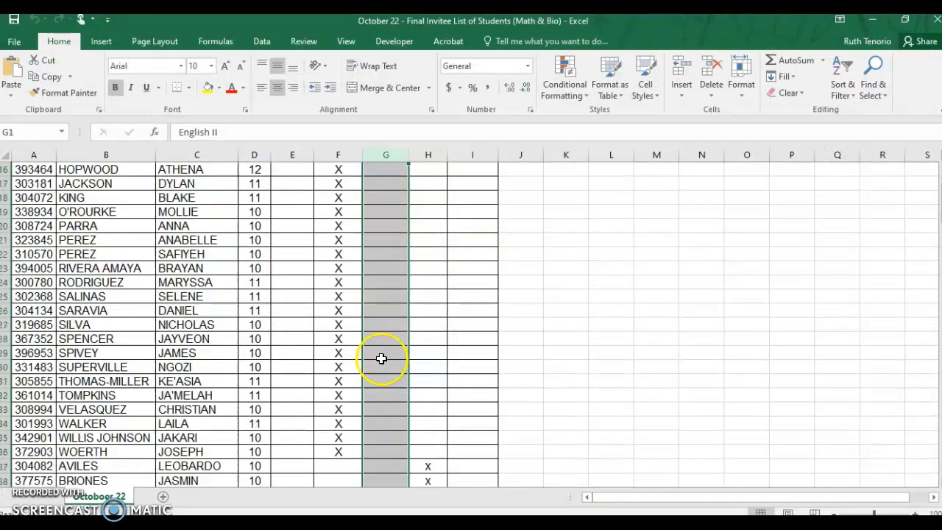
scroll(376, 371, "down", 20)
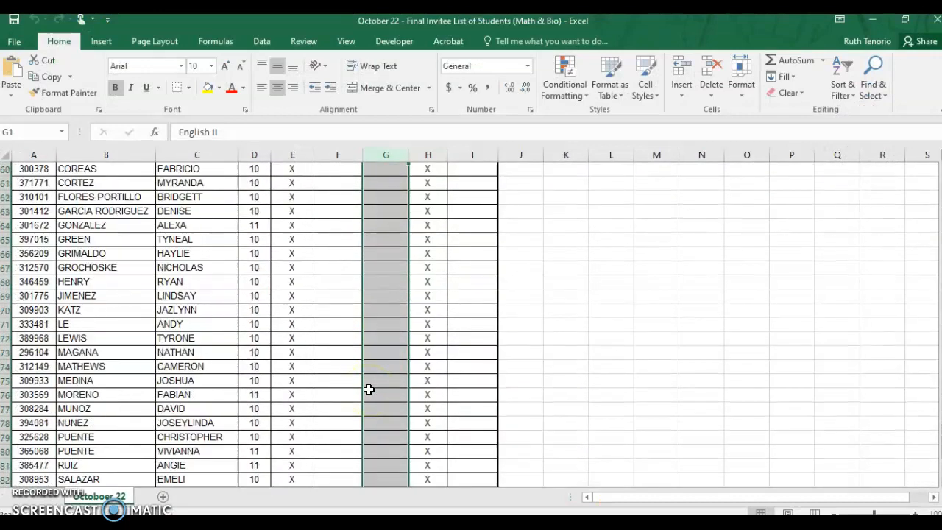
scroll(244, 315, "up", 5)
scroll(95, 280, "up", 3)
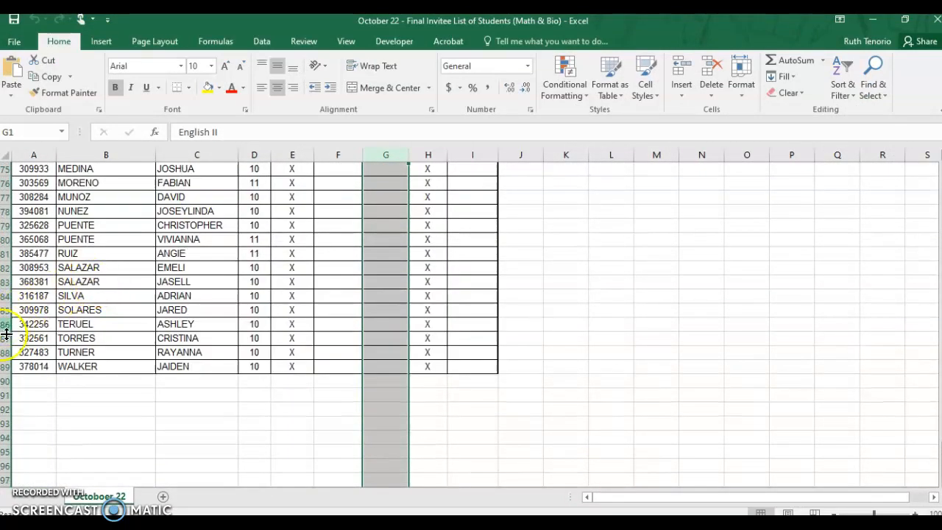
scroll(444, 358, "up", 20)
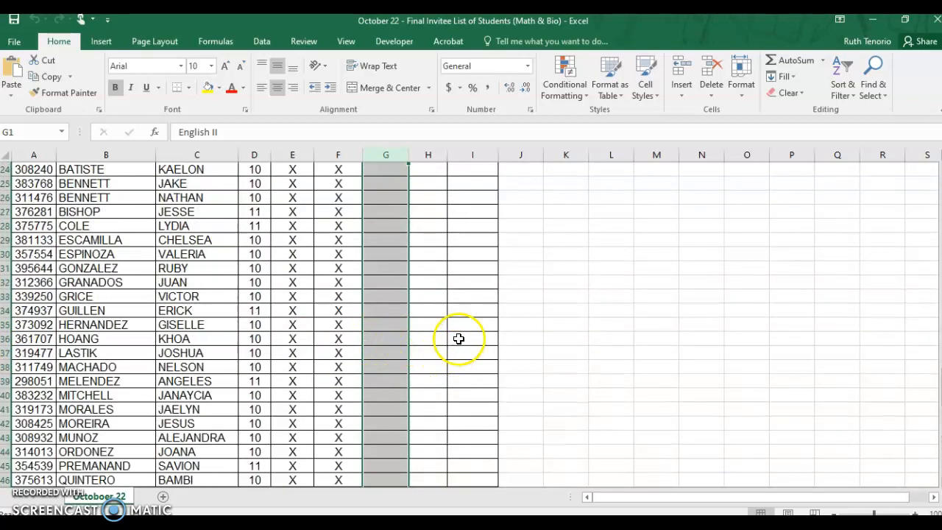
left_click(872, 26)
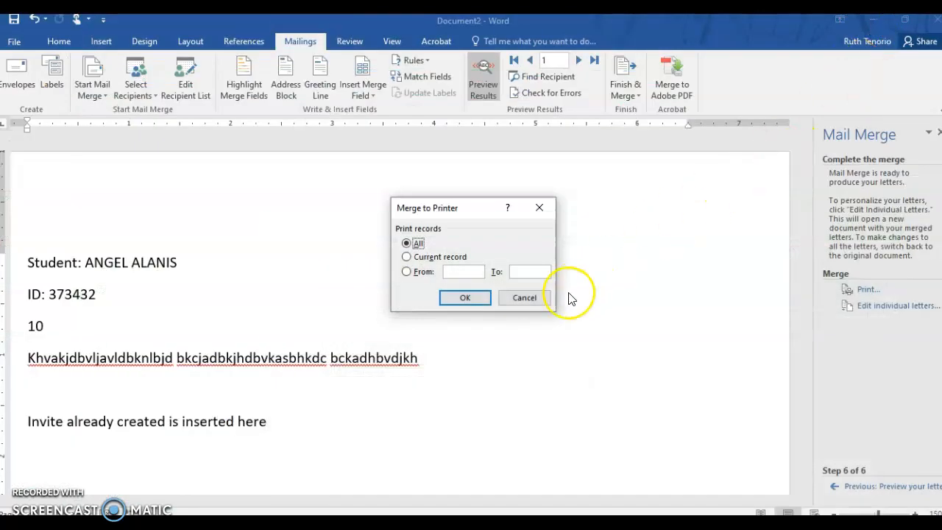
left_click(520, 296)
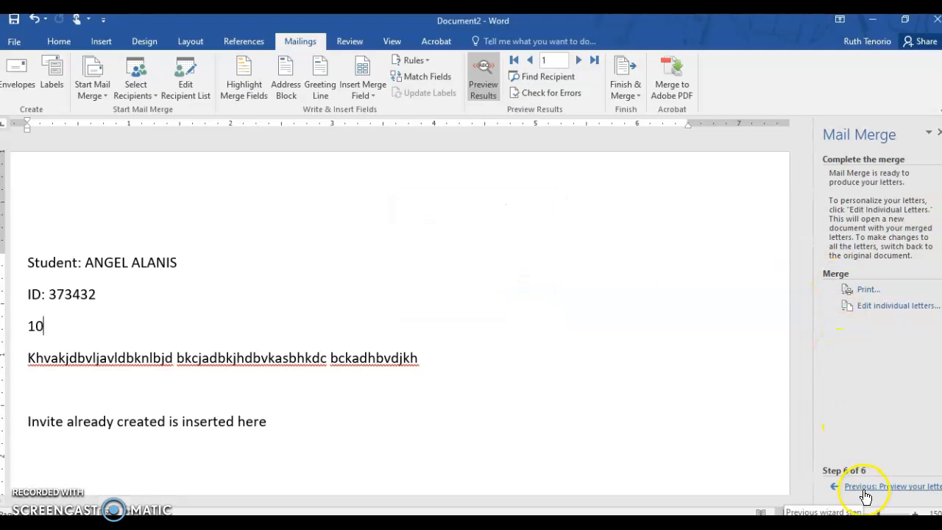